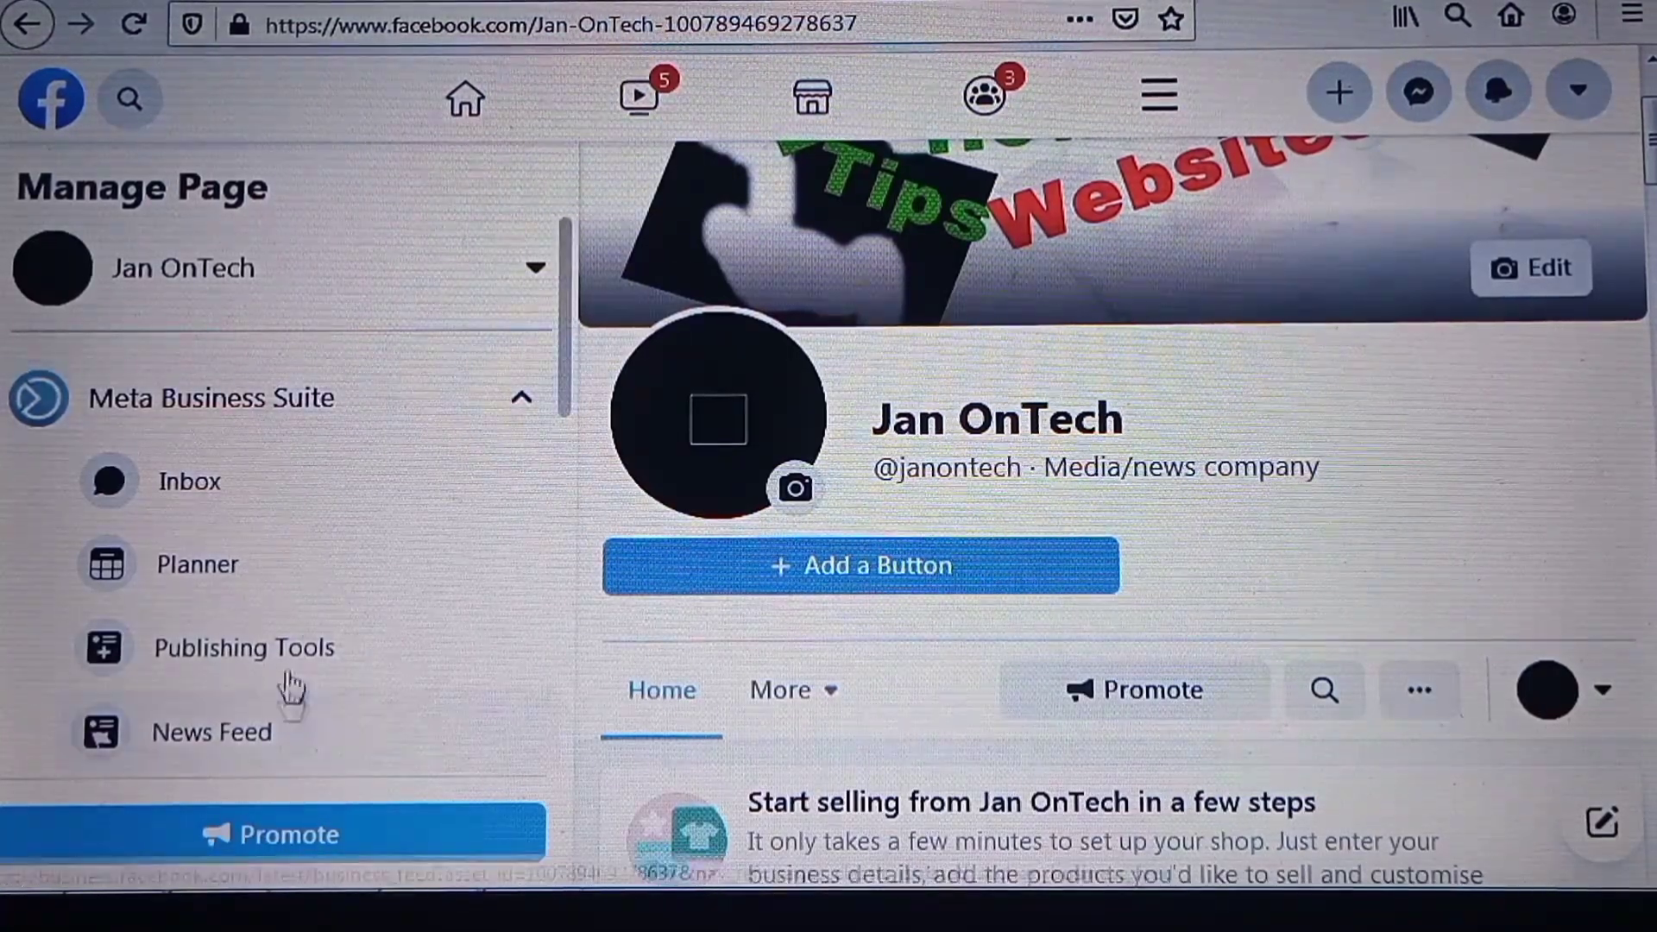
scroll(562, 451, "down", 3)
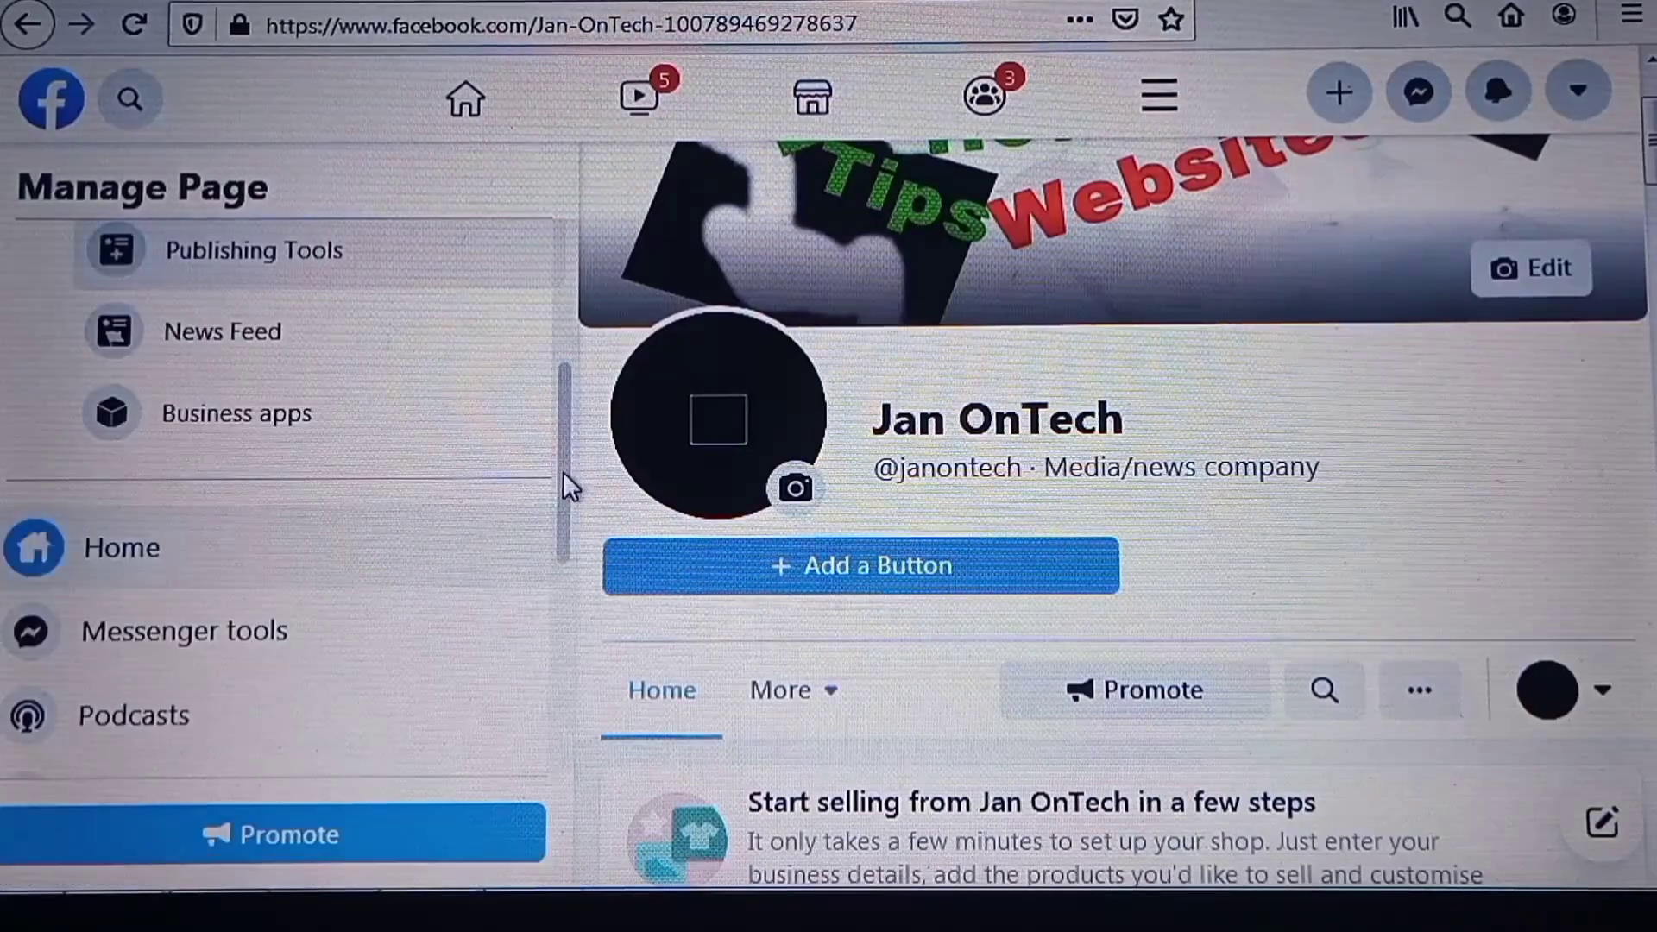
mouse_move(563, 472)
left_mouse_down()
mouse_move(566, 615)
mouse_move(178, 696)
left_mouse_up()
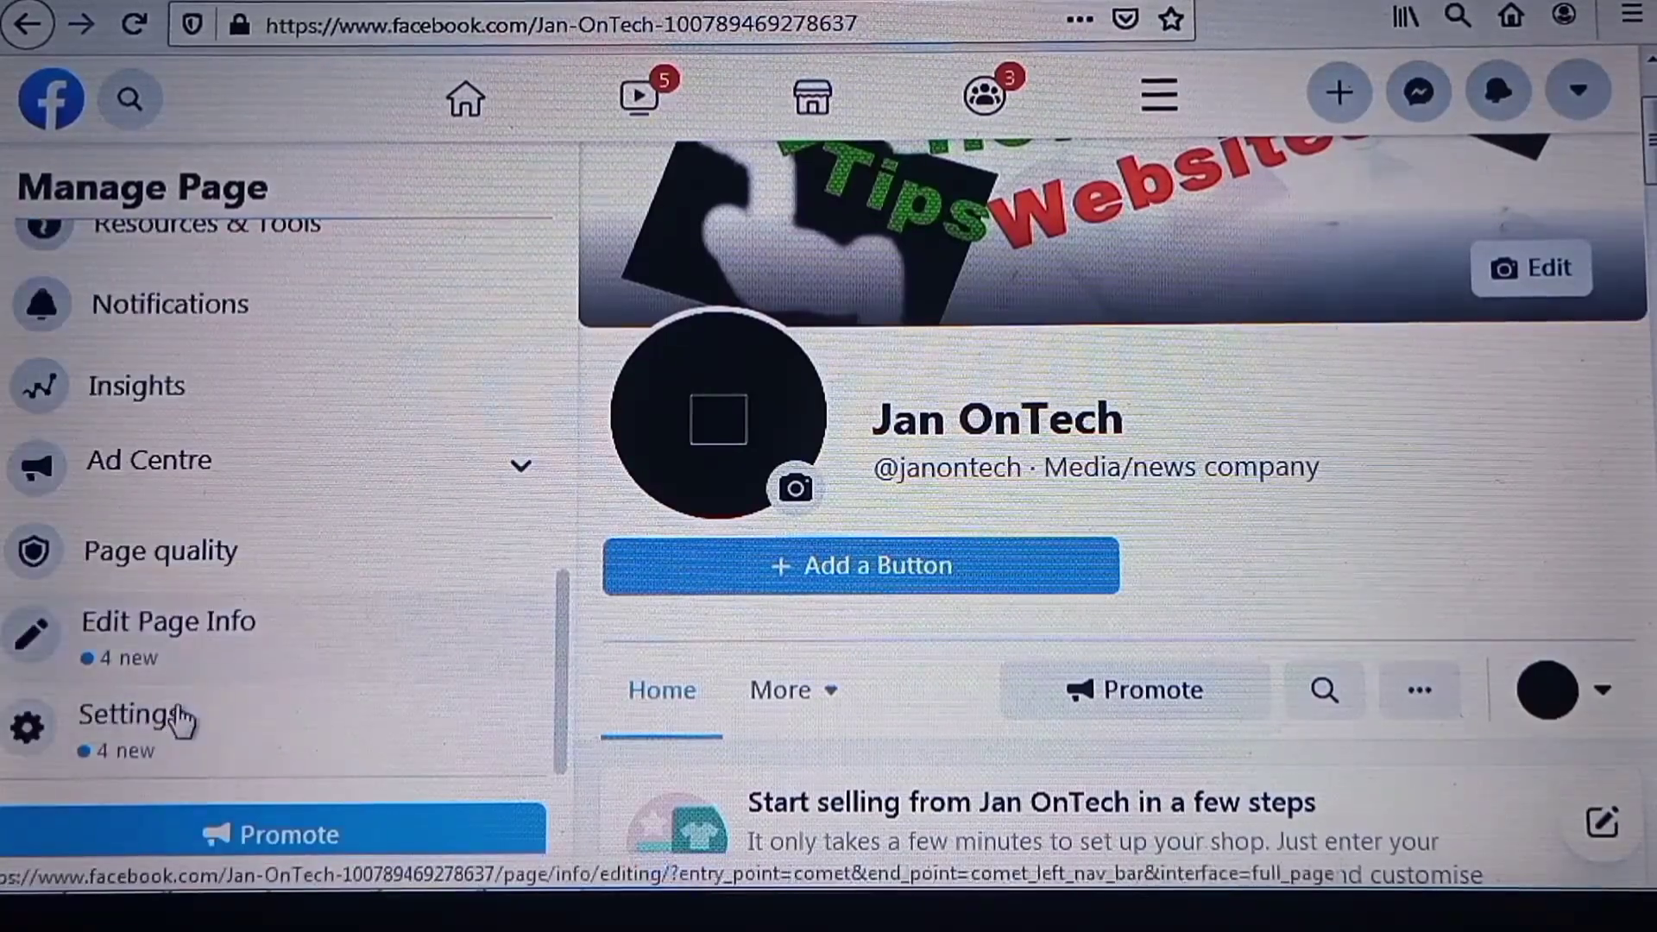
Go to the Jan OnTech Page settings from the Manage Page sidebar
left_click(130, 716)
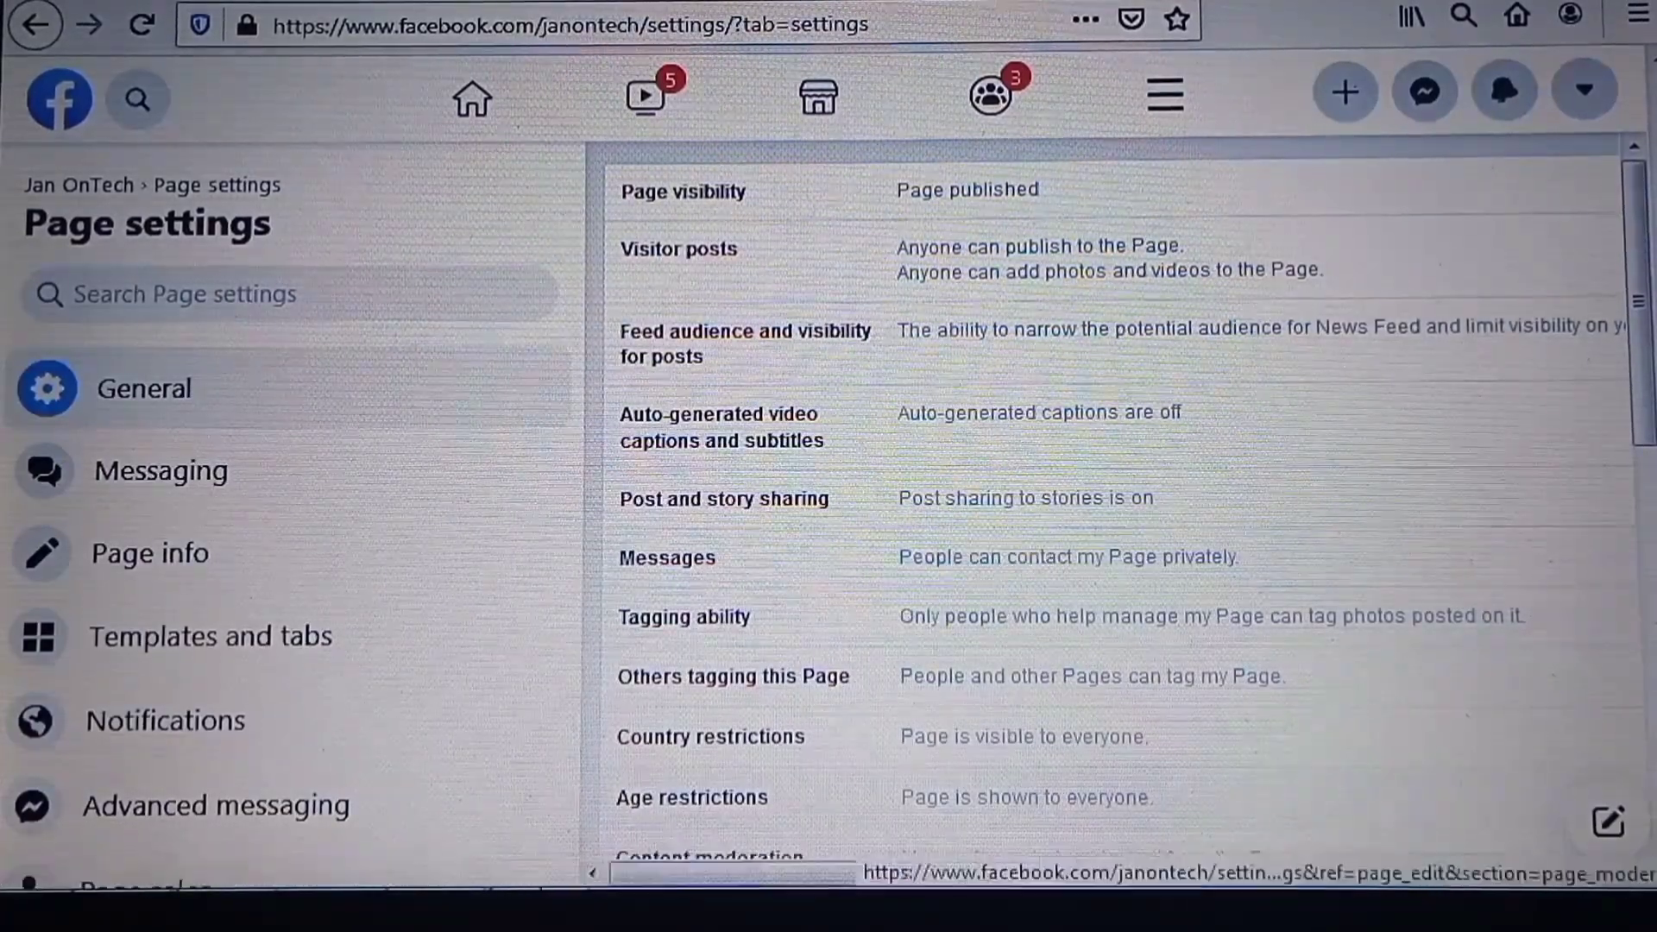
scroll(590, 201, "down", 10)
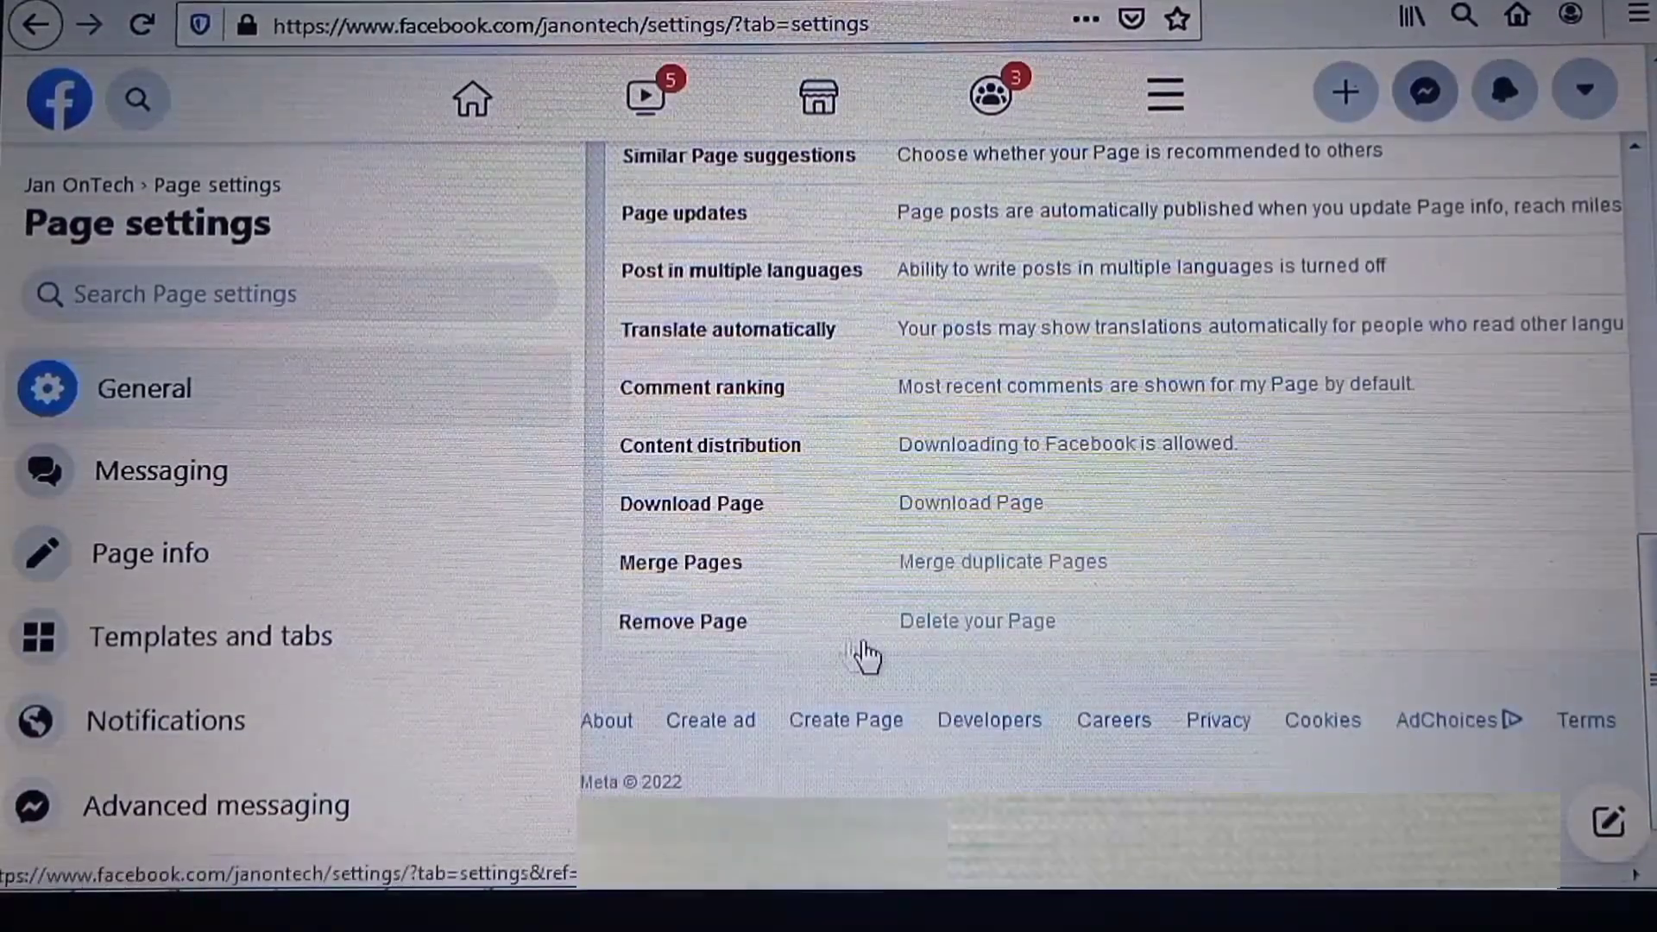
Under Remove Page, request permanent deletion of Jan OnTech to bring up the confirmation
left_click(953, 629)
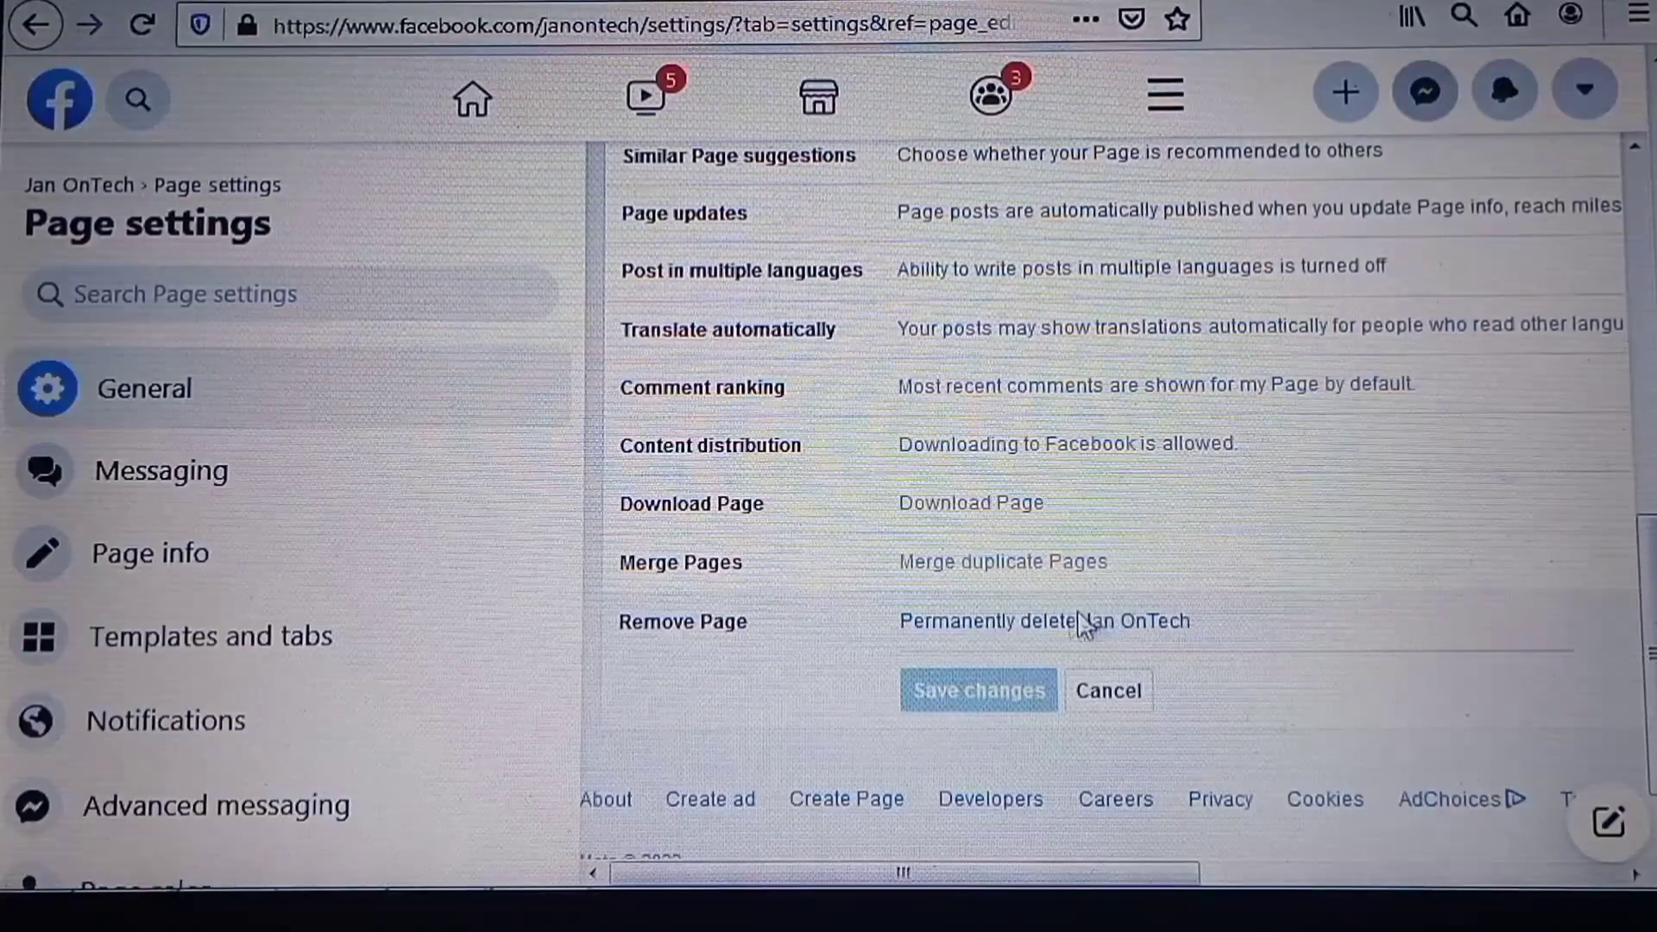
left_click(910, 619)
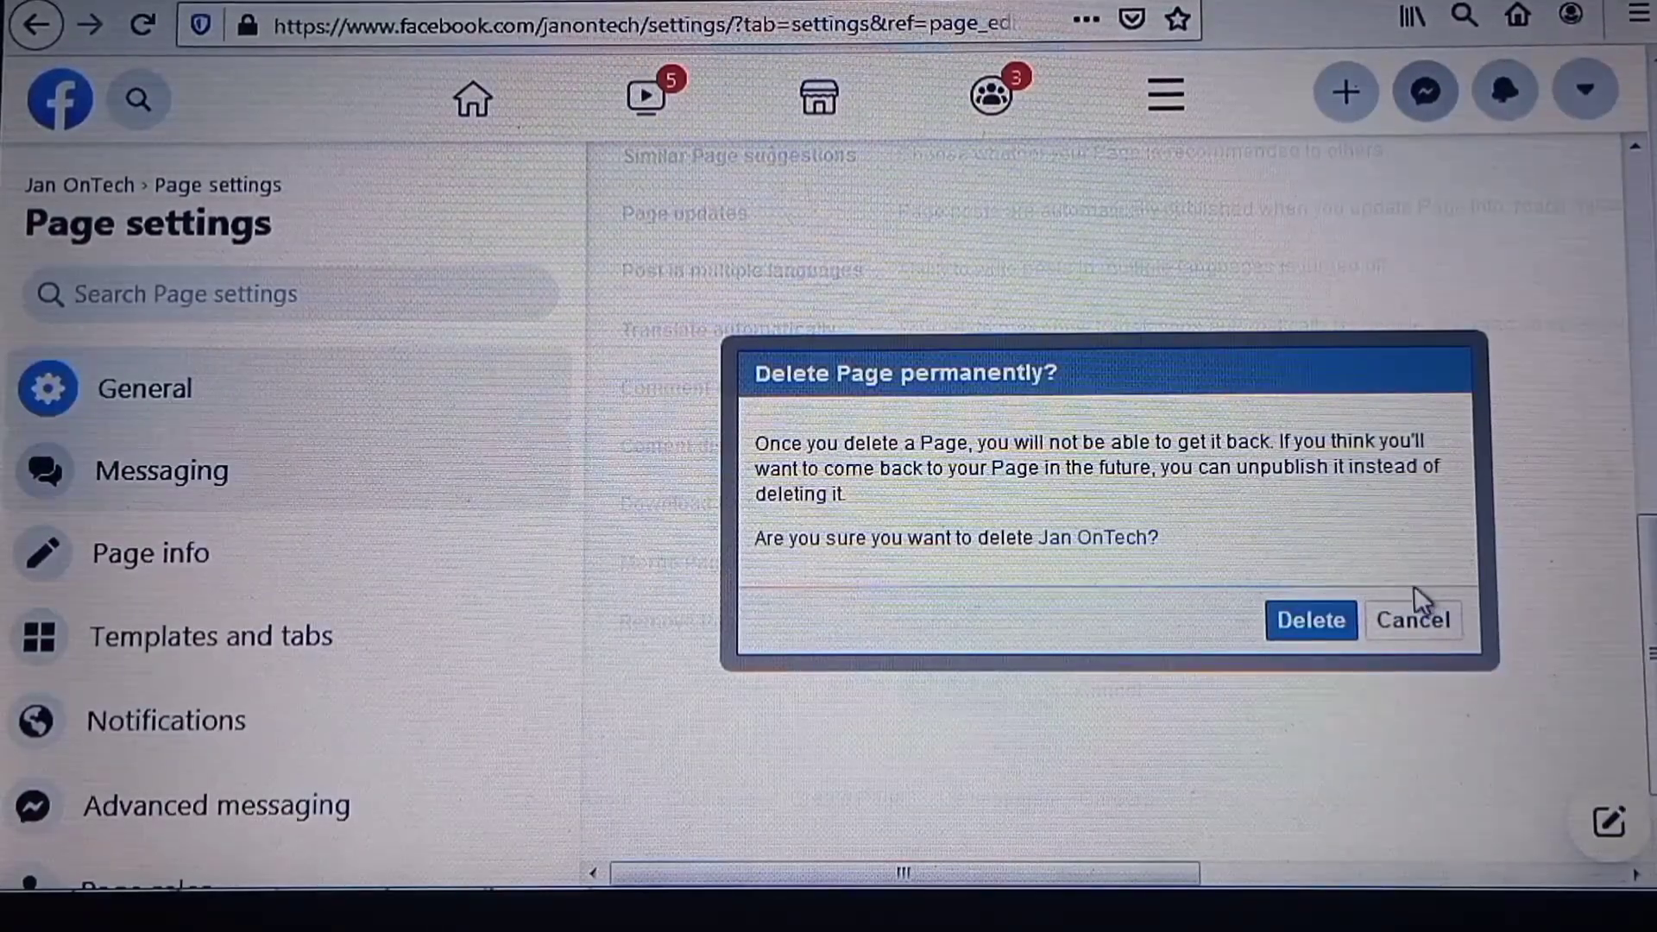
Cancel the deletion and set Page visibility to 'Page unpublished' without saving
left_click(1420, 632)
left_click_drag(1638, 632, 1638, 266)
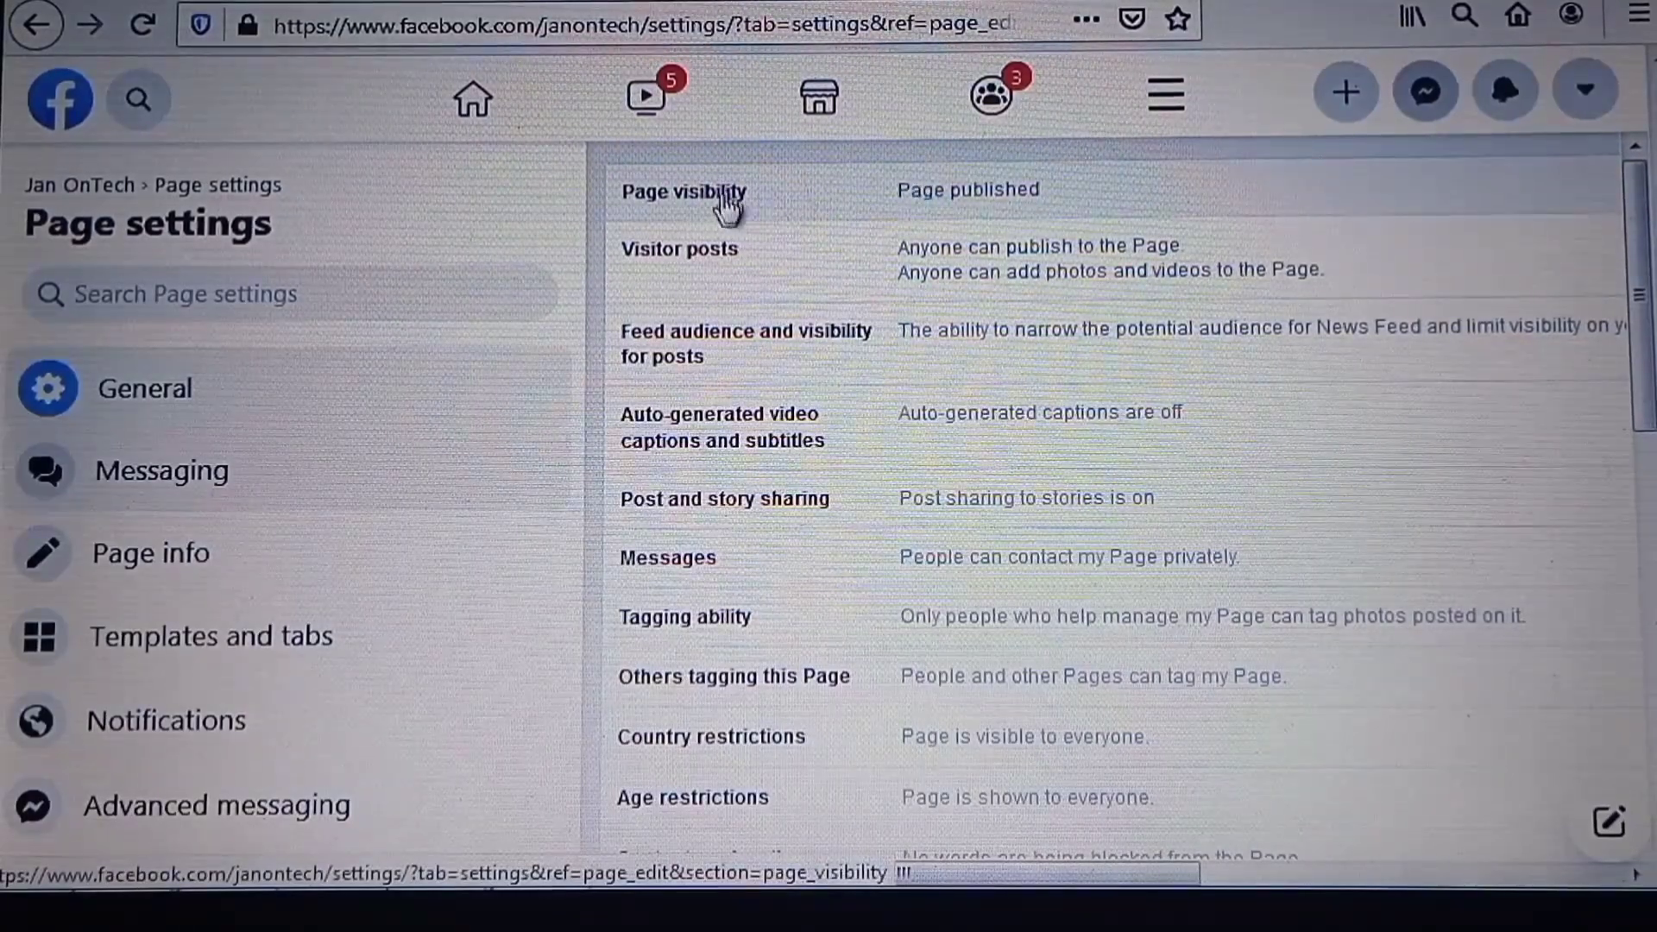
left_click(736, 194)
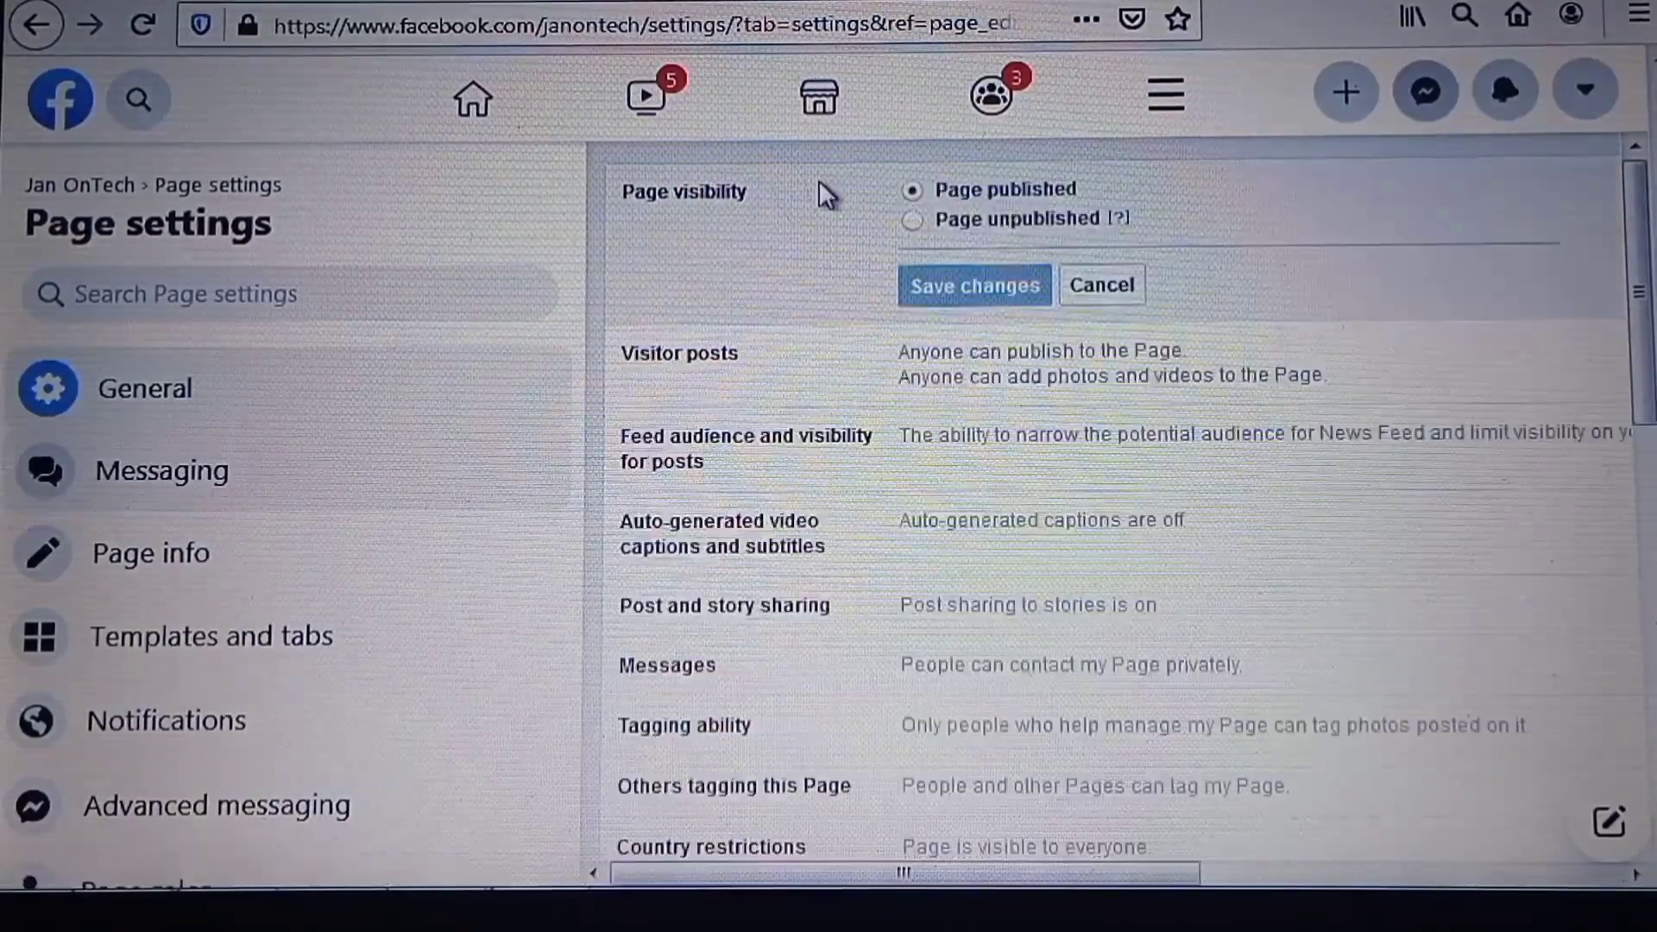
left_click(913, 219)
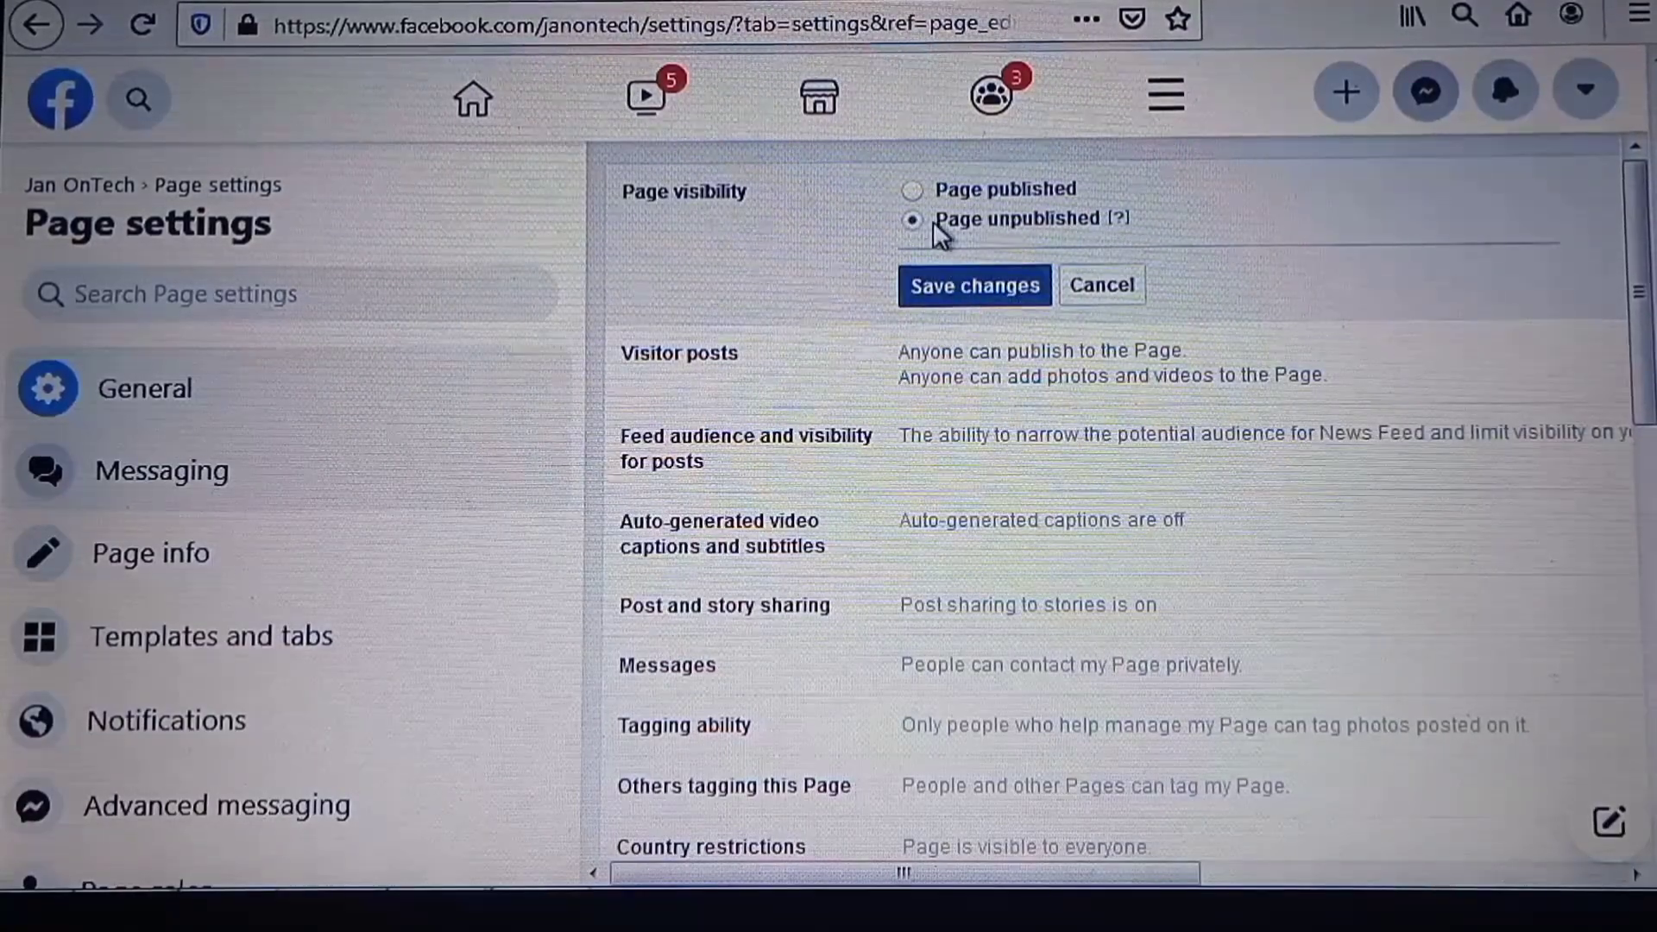
Save the visibility change and request permanent deletion of the Page again
left_click(975, 287)
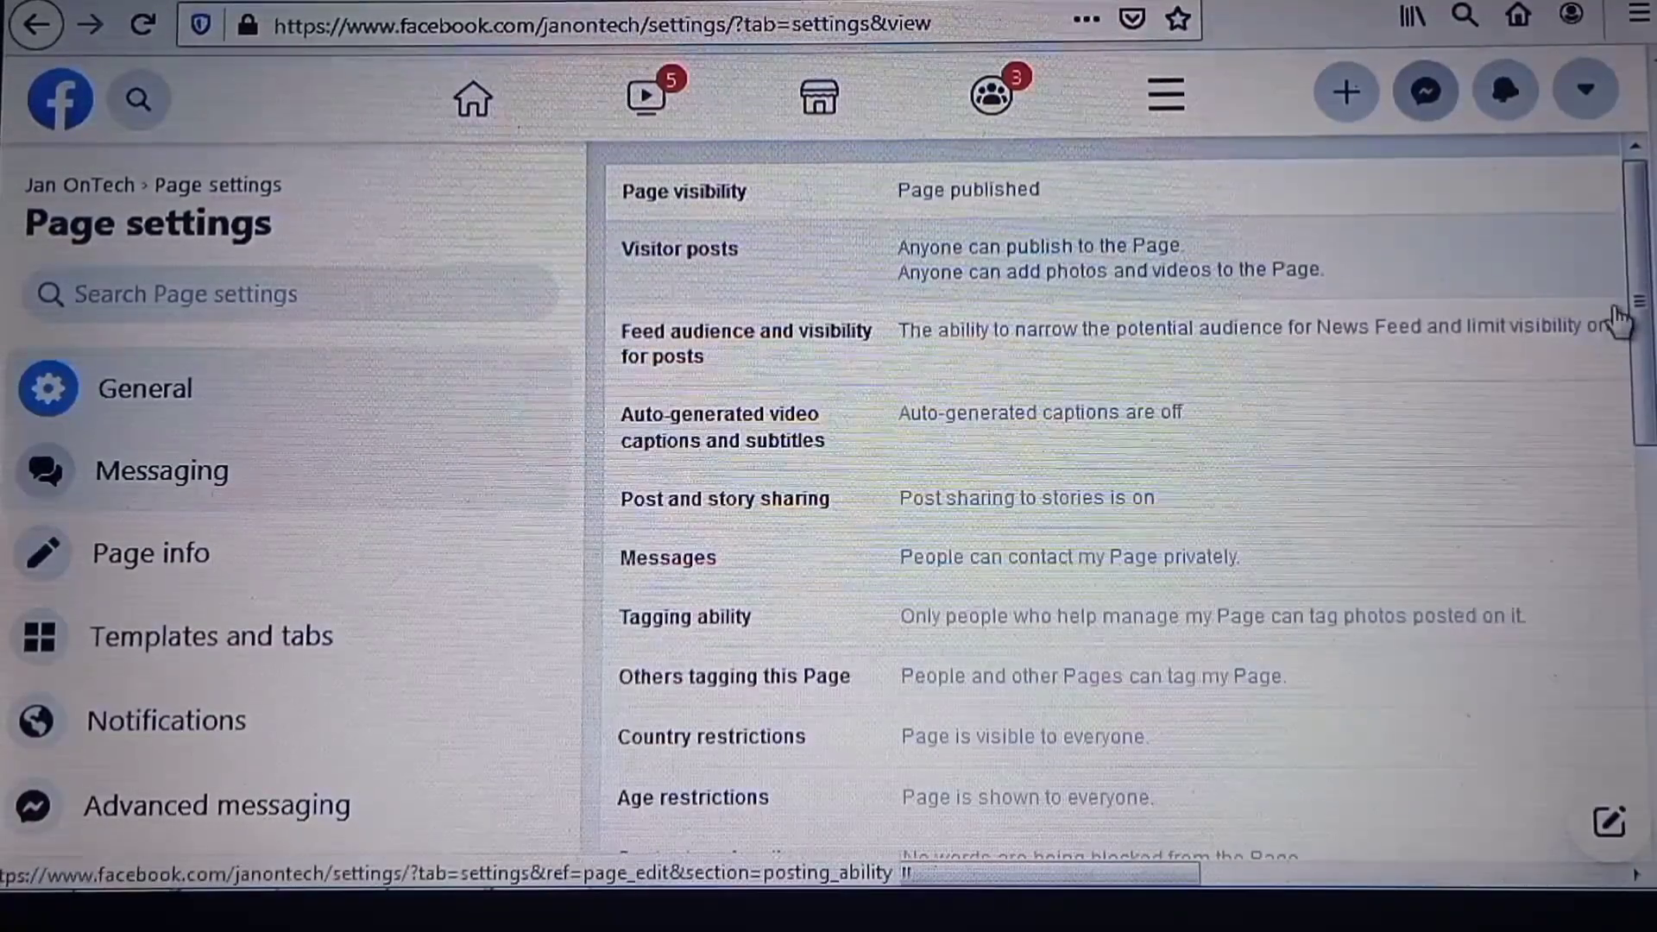
left_click_drag(1639, 296, 1648, 598)
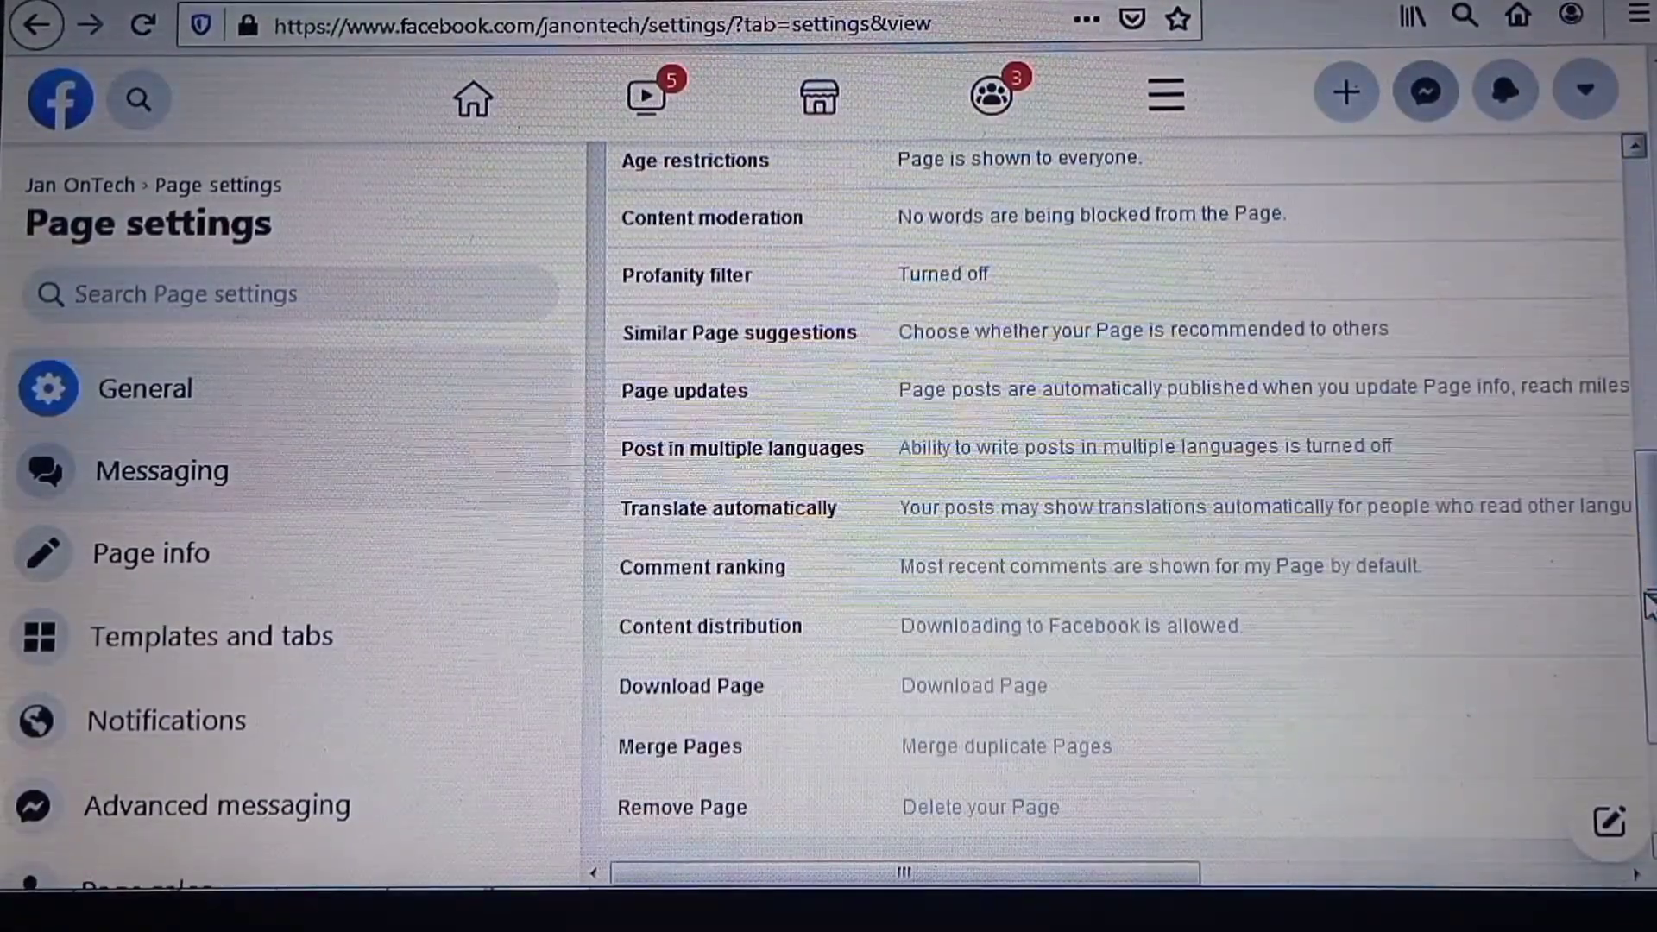
scroll(1646, 598, "down", 3)
left_click(1098, 659)
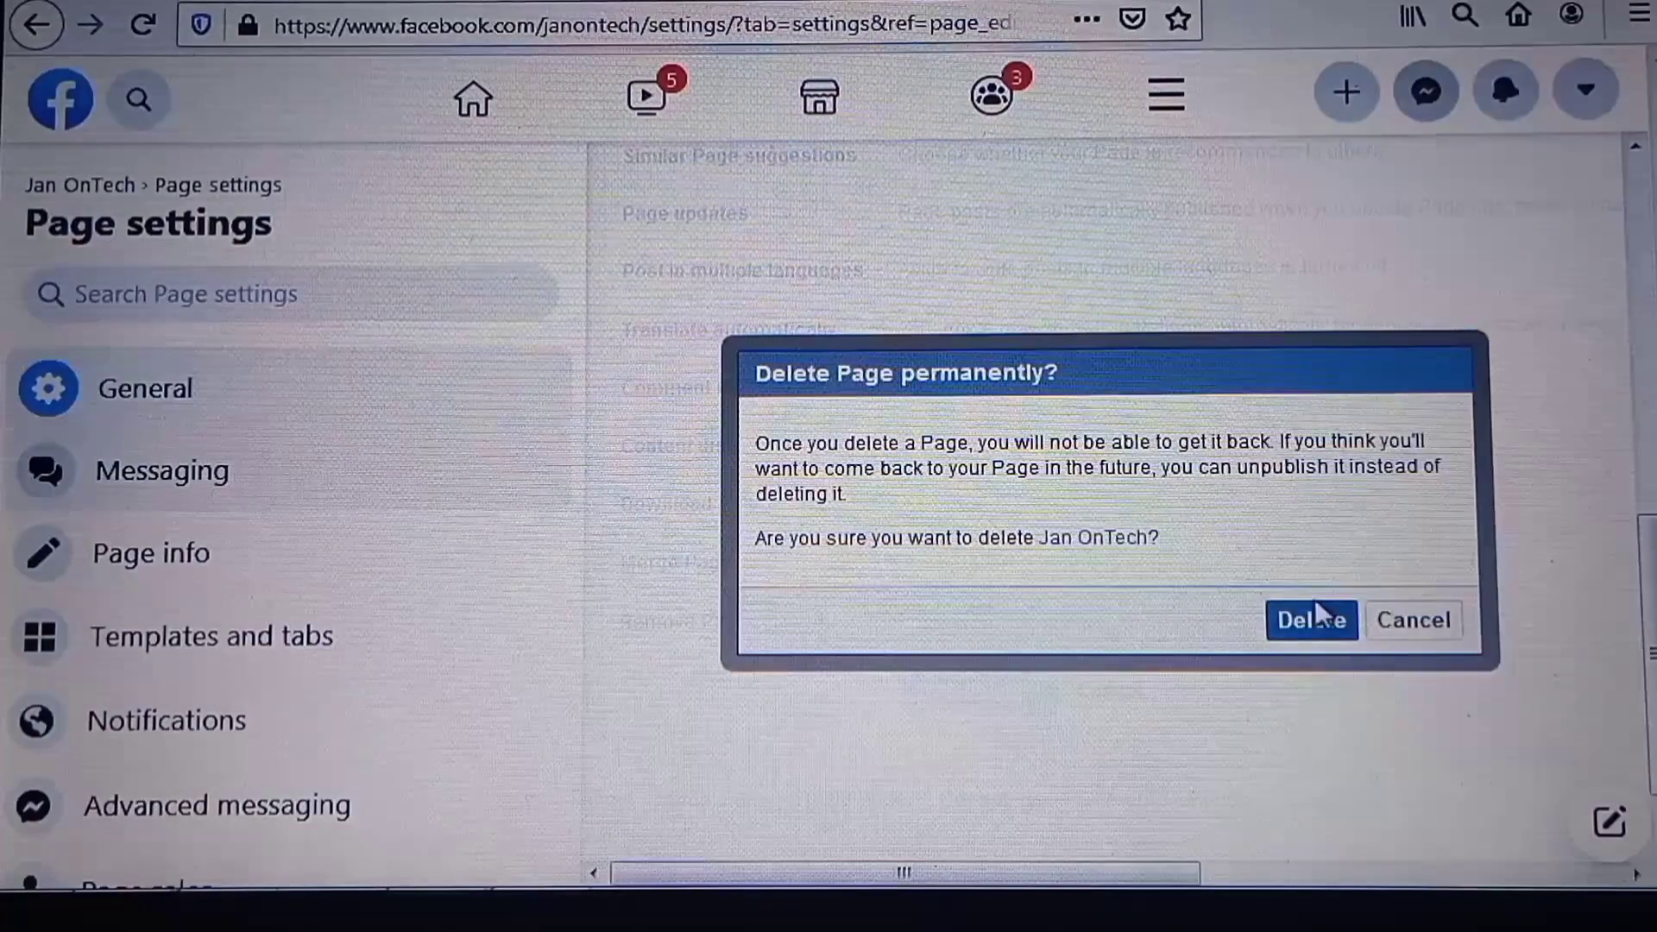